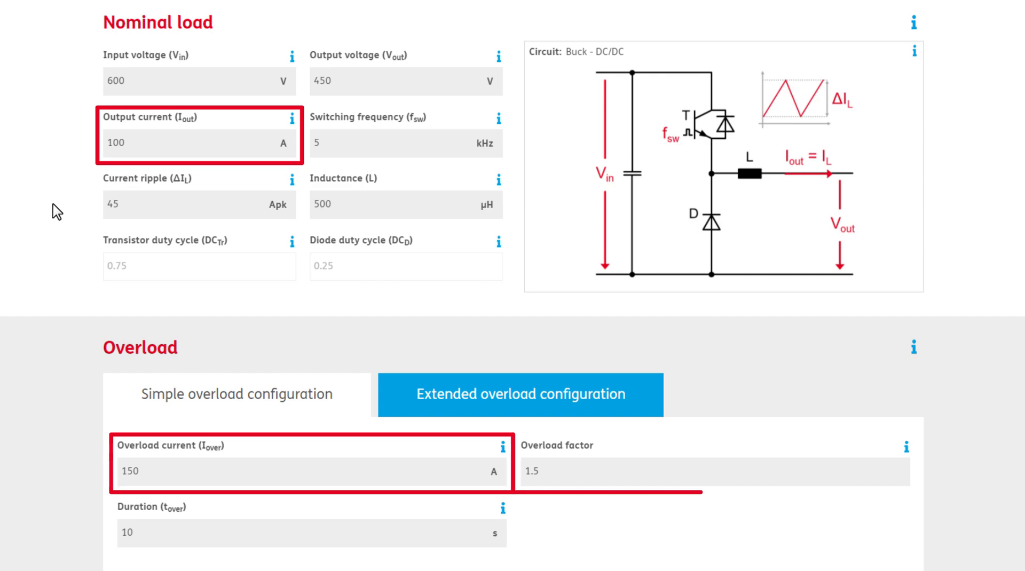
# Step: Set the simple overload configuration's overload current to 200 A, then set its overload factor to 1.5
pyautogui.scroll(-6, 57, 208)
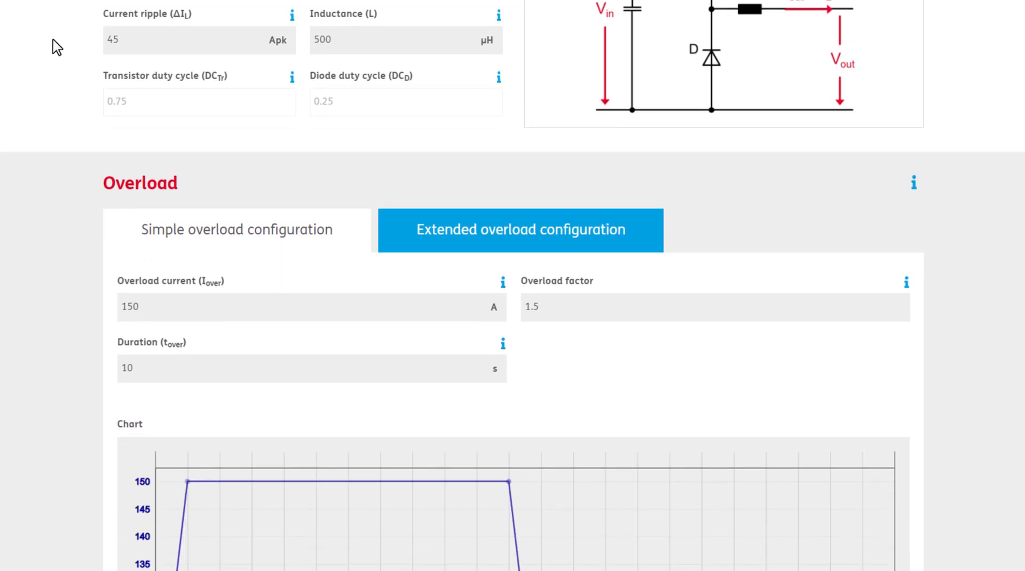
pyautogui.click(165, 158)
pyautogui.write('200')
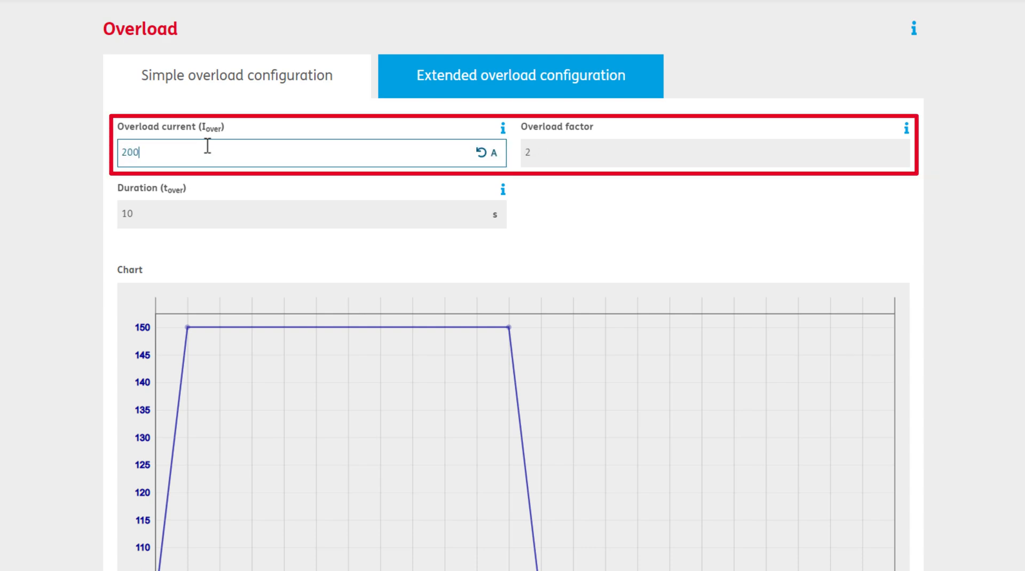
pyautogui.click(564, 159)
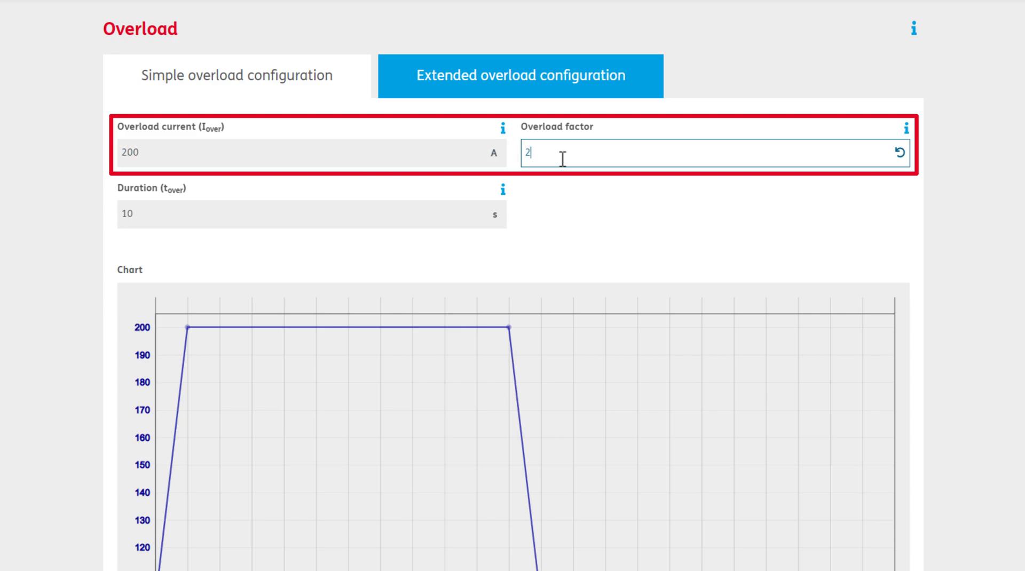
pyautogui.write('1.5')
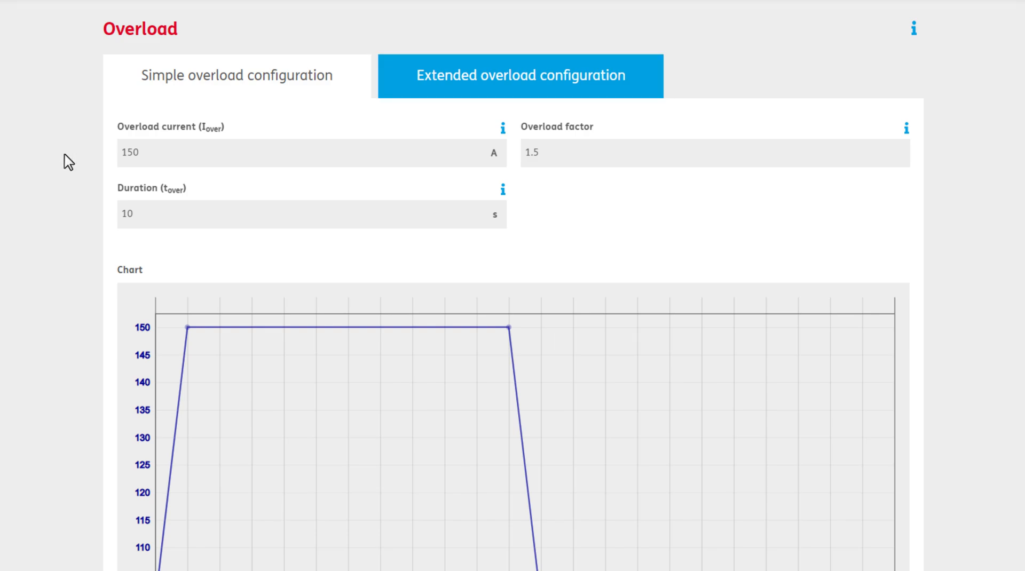
# Step: In the extended overload configuration, insert a row below the 1 s row and delete that inserted row
pyautogui.click(401, 80)
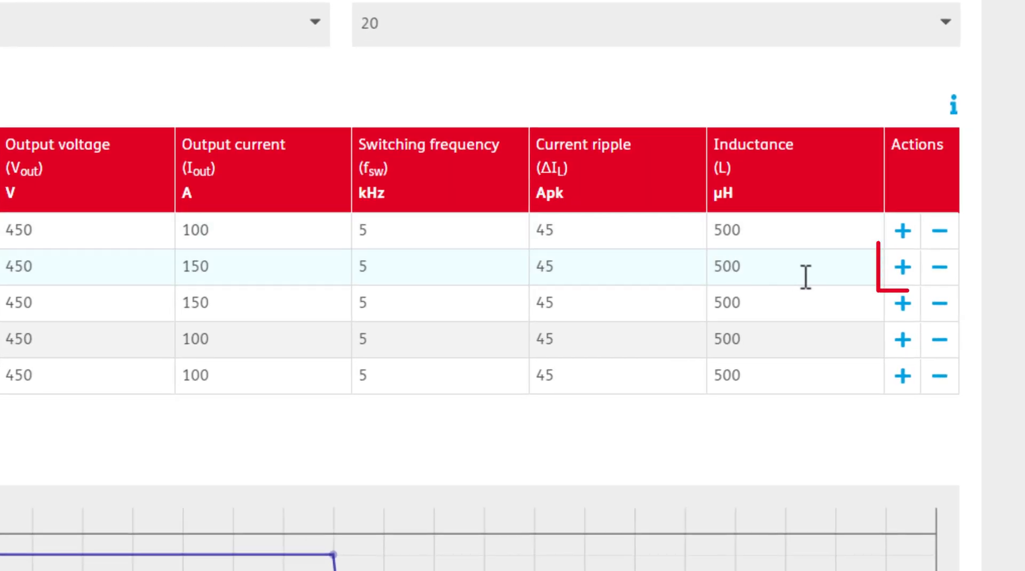
pyautogui.click(903, 267)
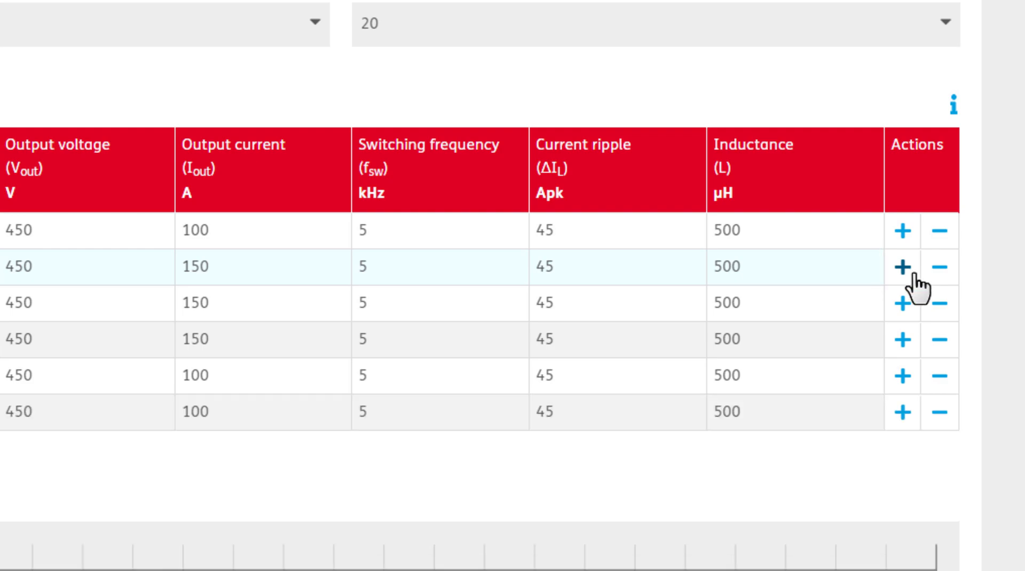
pyautogui.click(940, 304)
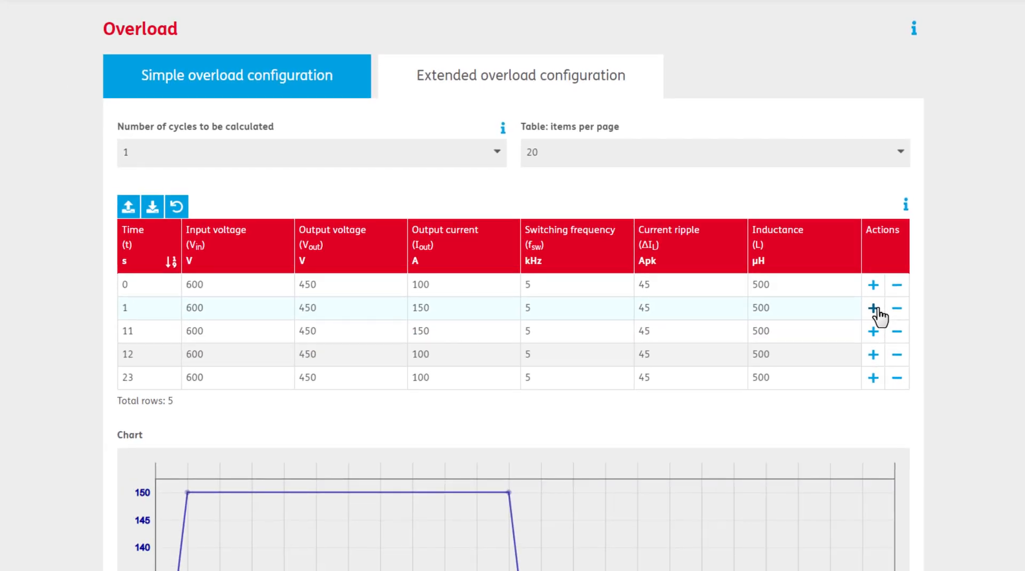
# Step: Insert five rows directly below the 1 s row, then reset the overload table
pyautogui.click(902, 266)
pyautogui.click(874, 308)
pyautogui.click(874, 308)
pyautogui.click(874, 308)
pyautogui.click(874, 309)
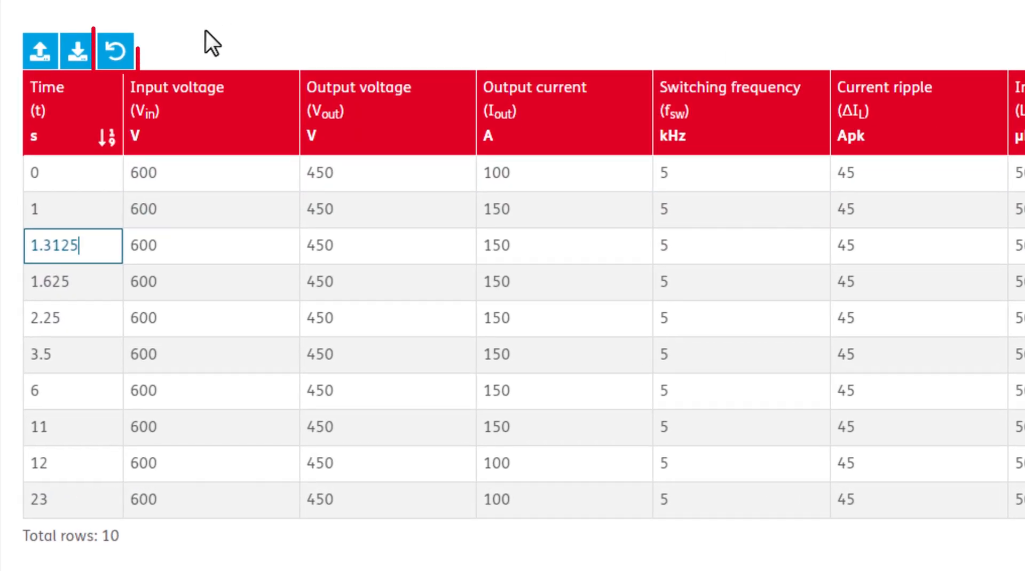
pyautogui.click(113, 60)
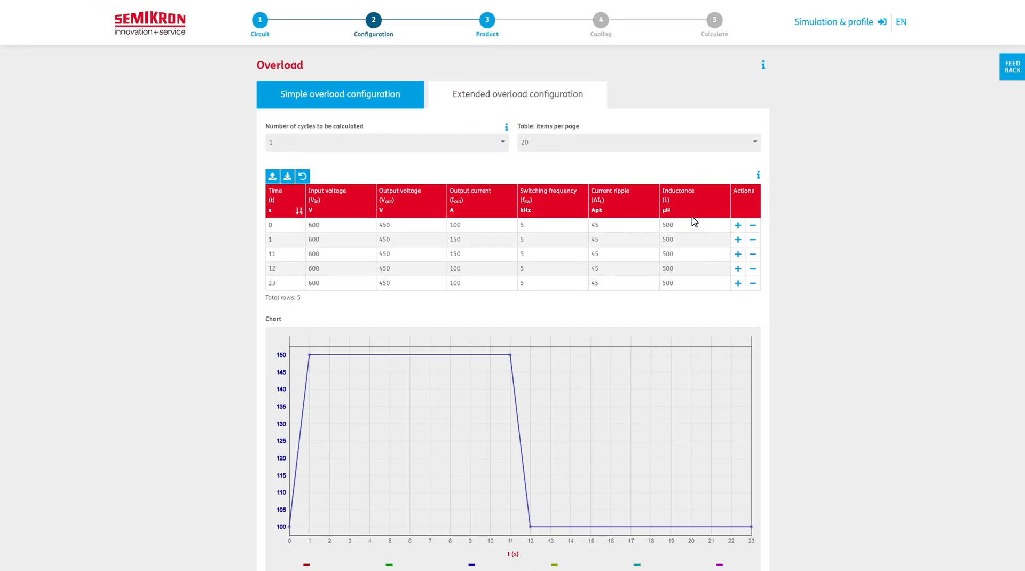
# Step: Insert 17 rows directly below the 1 s row of the overload table
pyautogui.click(739, 240)
pyautogui.click(739, 240)
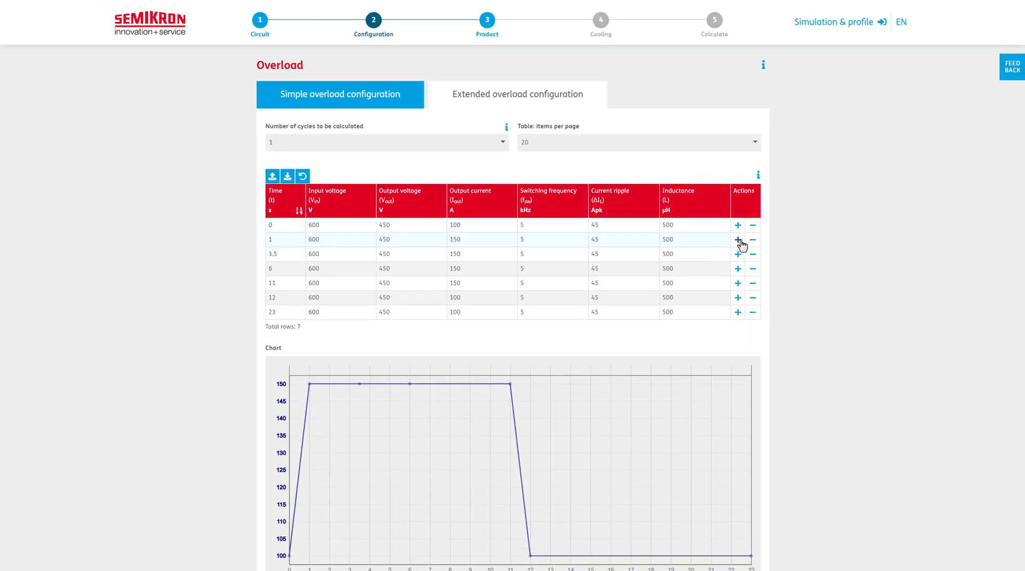
pyautogui.click(739, 240)
pyautogui.click(740, 240)
pyautogui.click(740, 241)
pyautogui.click(740, 240)
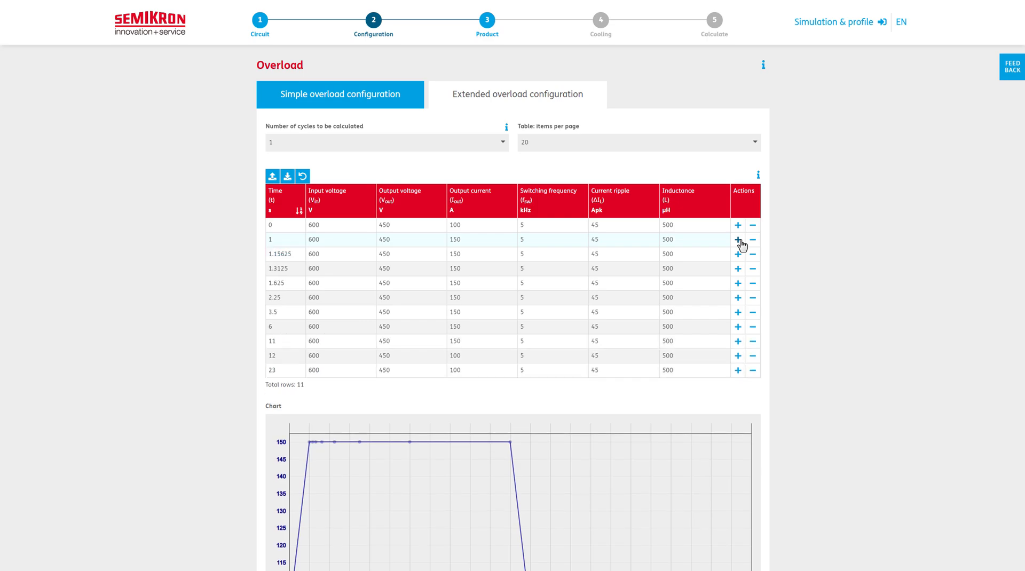
pyautogui.click(740, 241)
pyautogui.click(739, 241)
pyautogui.click(739, 241)
pyautogui.click(740, 240)
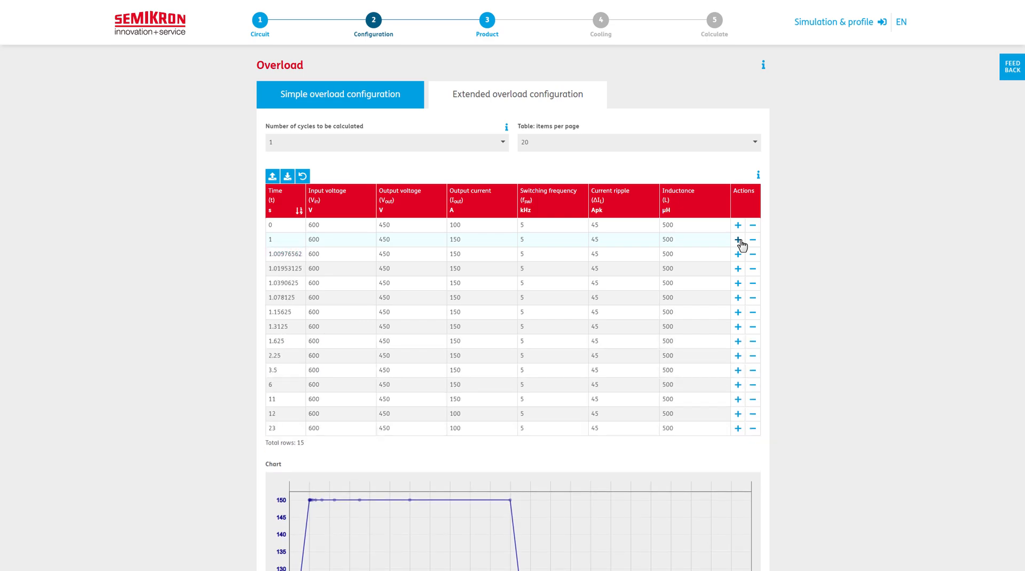
pyautogui.click(739, 240)
pyautogui.click(739, 241)
pyautogui.click(740, 241)
pyautogui.click(740, 240)
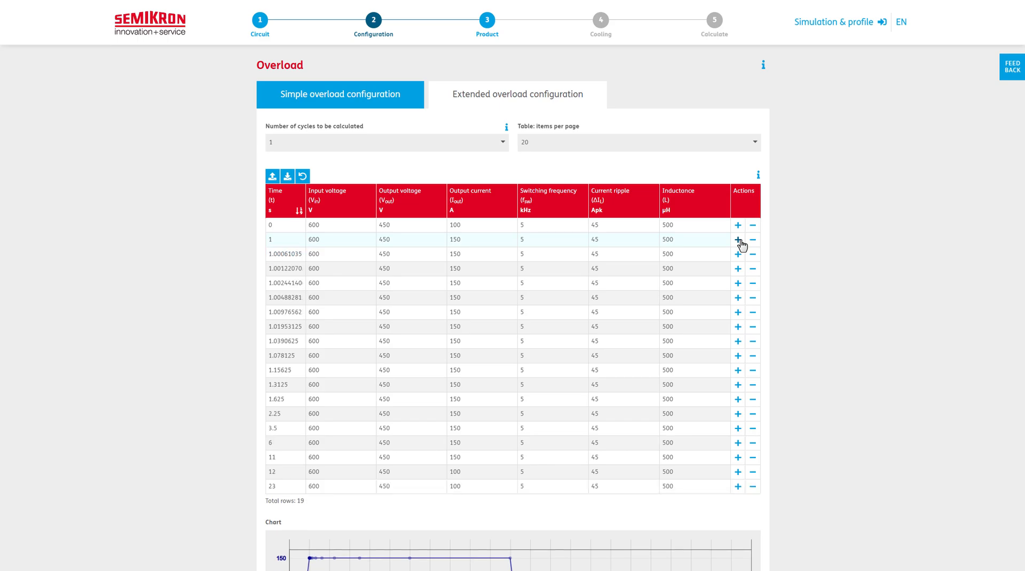
pyautogui.click(740, 240)
pyautogui.click(740, 240)
pyautogui.click(739, 241)
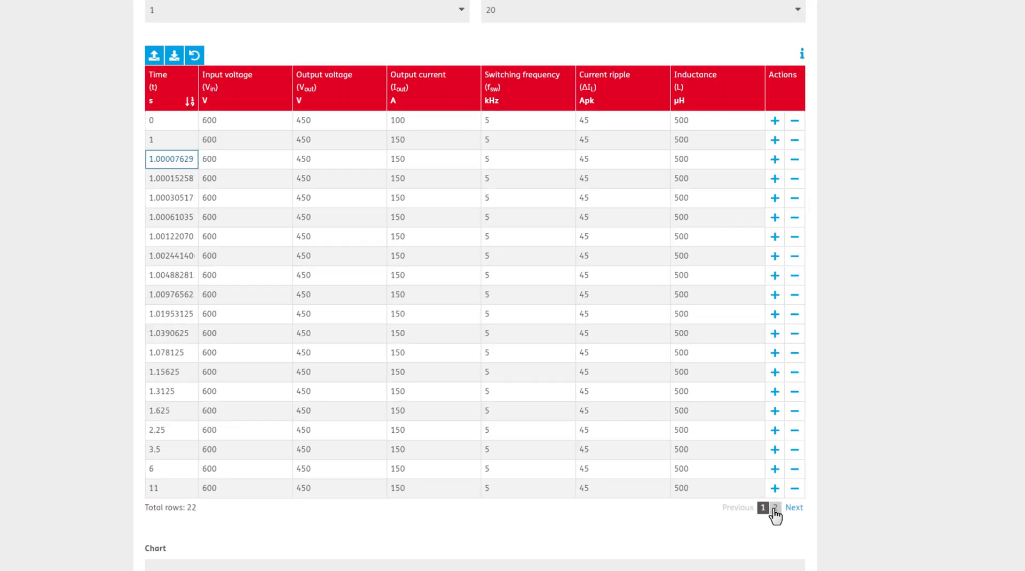
# Step: On the table's second page, enter "a" as the output current of the 12 s row, then reset the overload table
pyautogui.click(774, 508)
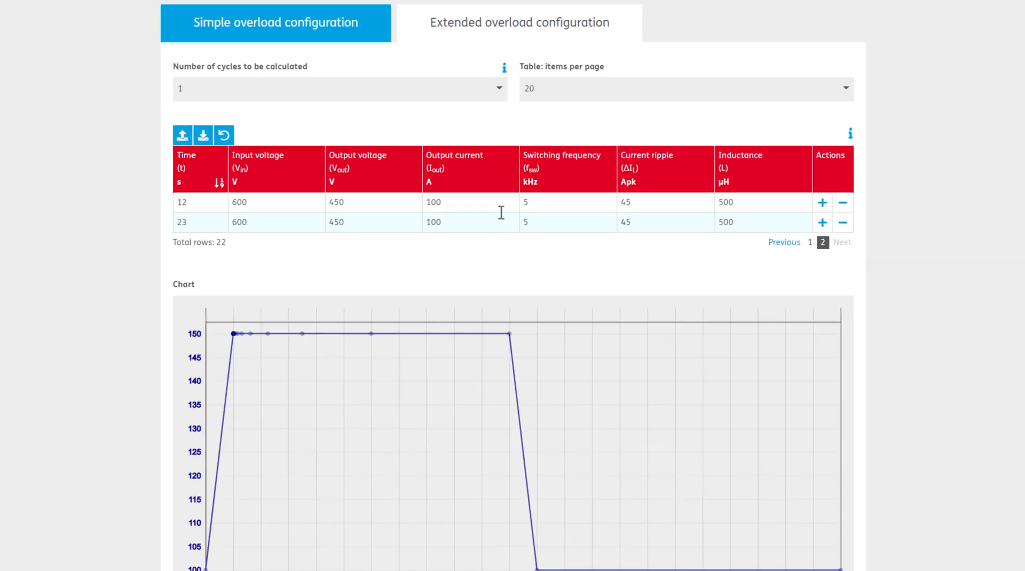
pyautogui.click(475, 204)
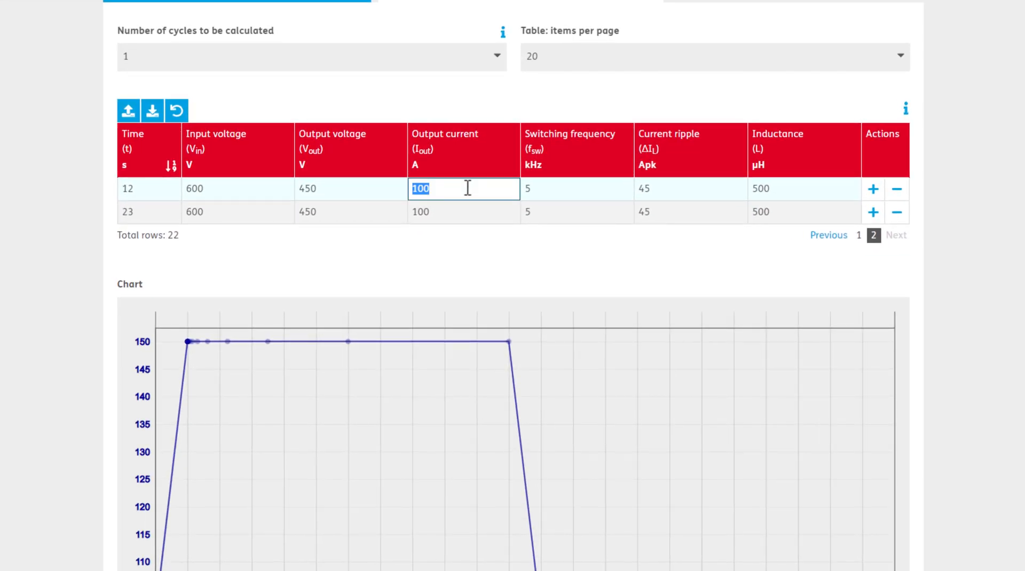
pyautogui.write('a')
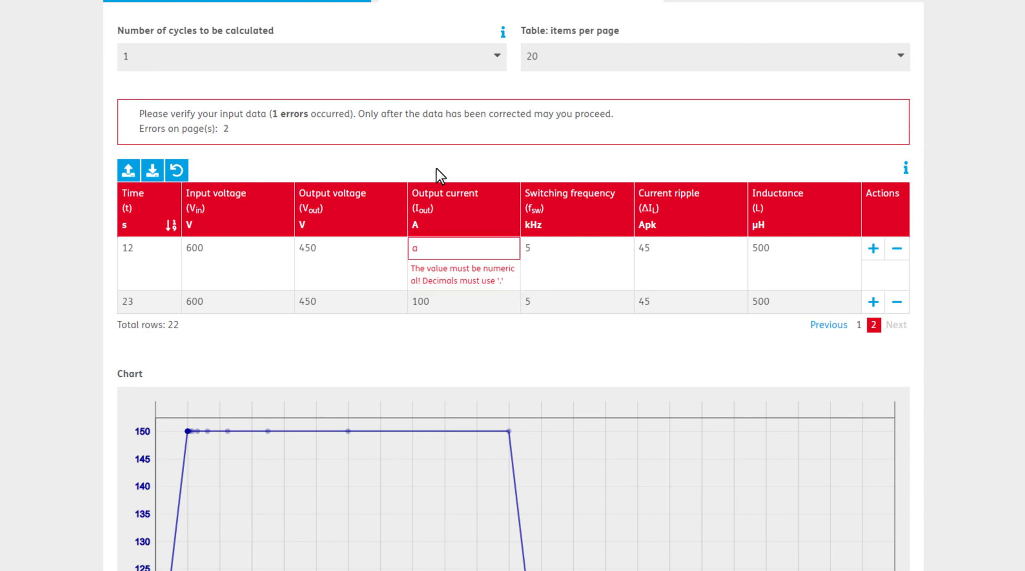
pyautogui.click(179, 171)
pyautogui.scroll(2, 172, 168)
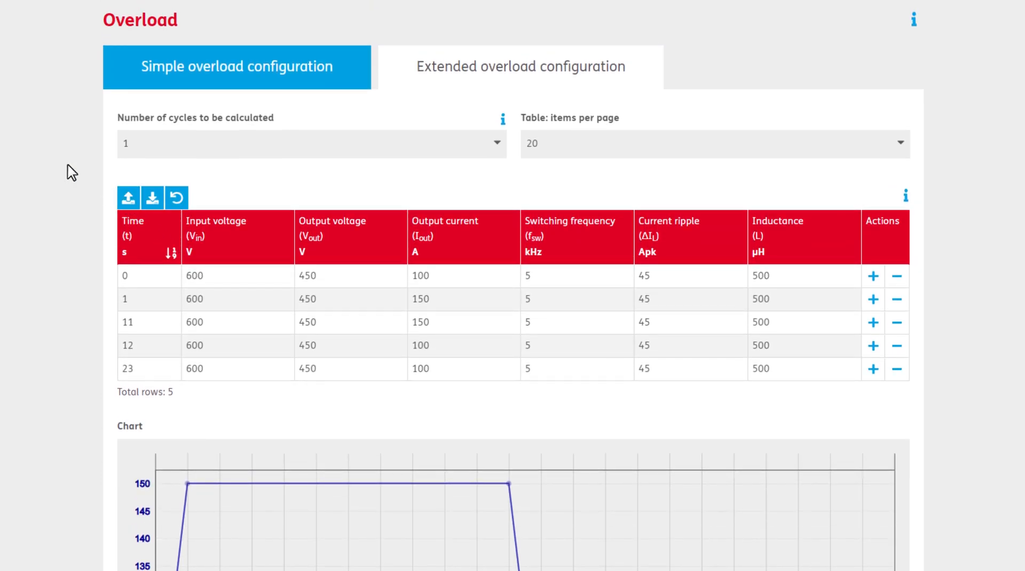
# Step: Examine the options for the number of cycles to be calculated, keeping 1 selected
pyautogui.click(337, 155)
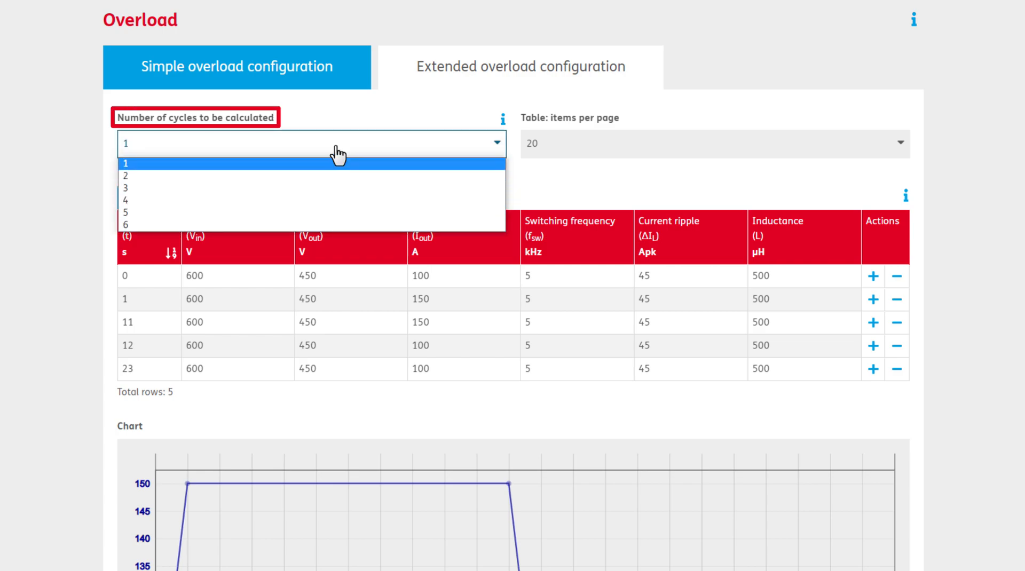
pyautogui.click(337, 161)
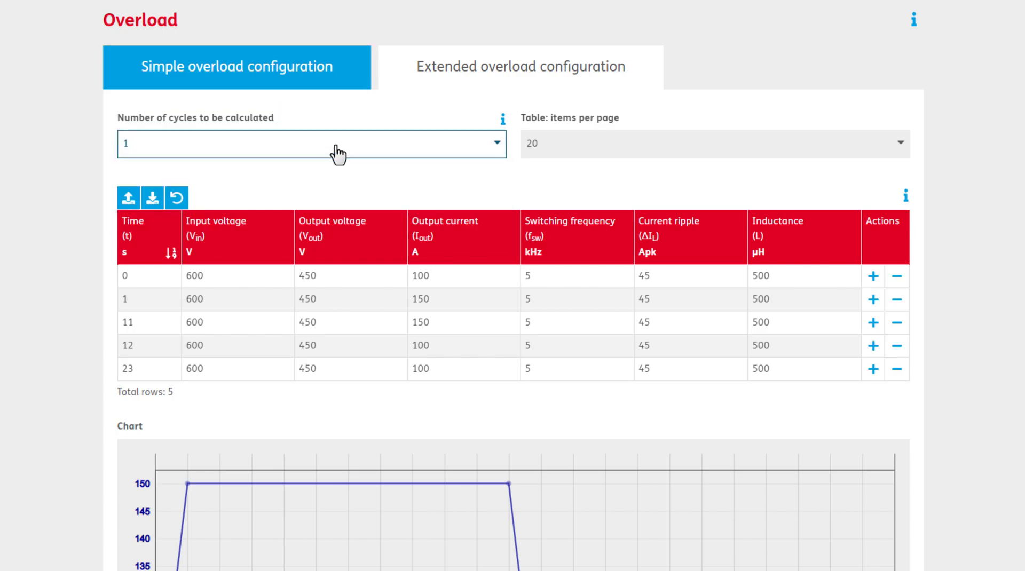
pyautogui.click(54, 151)
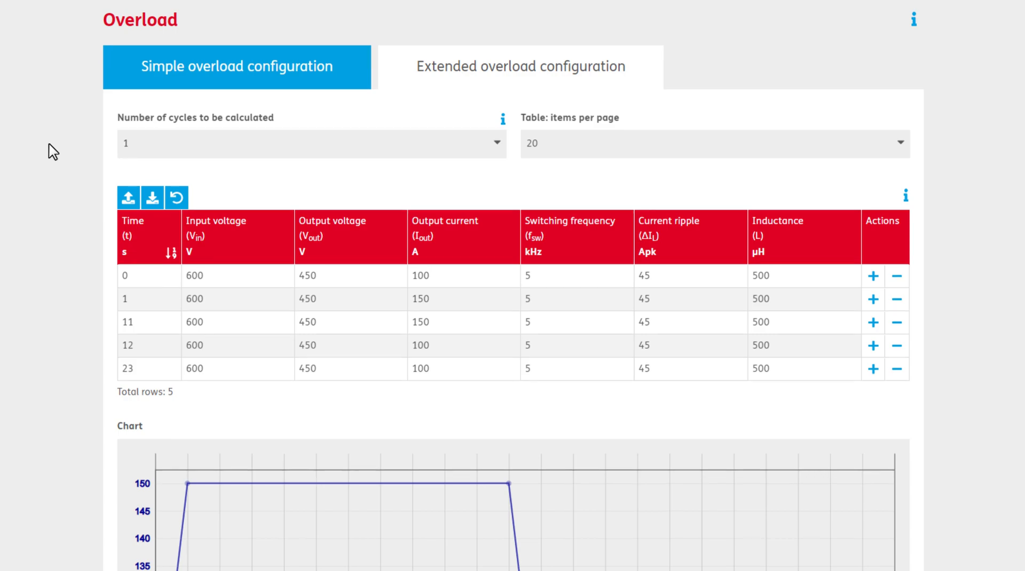
# Step: Show the input voltage Vin (V) curve in the overload chart
pyautogui.scroll(-6, 52, 86)
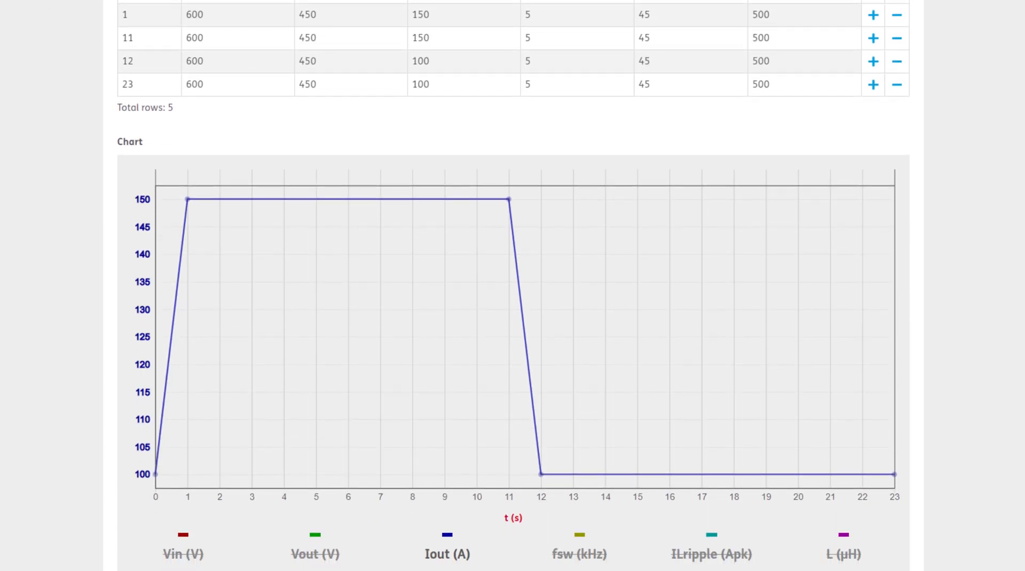
pyautogui.scroll(-1, 513, 286)
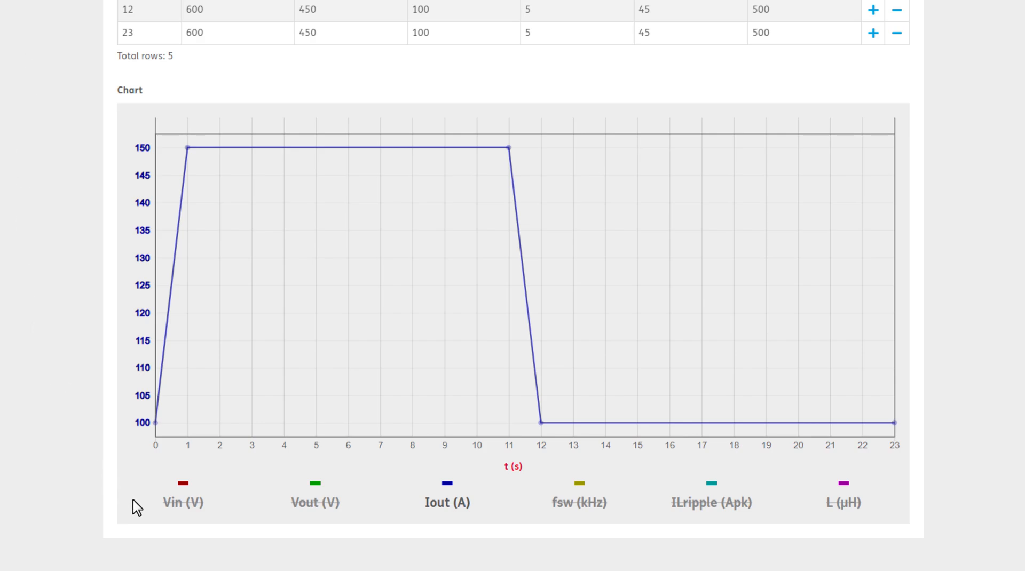
pyautogui.click(170, 506)
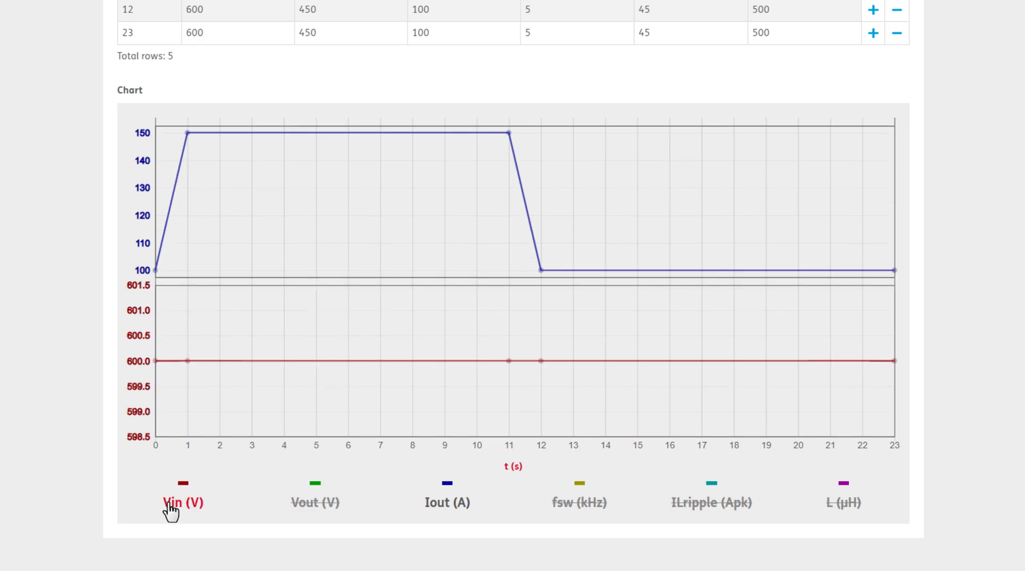